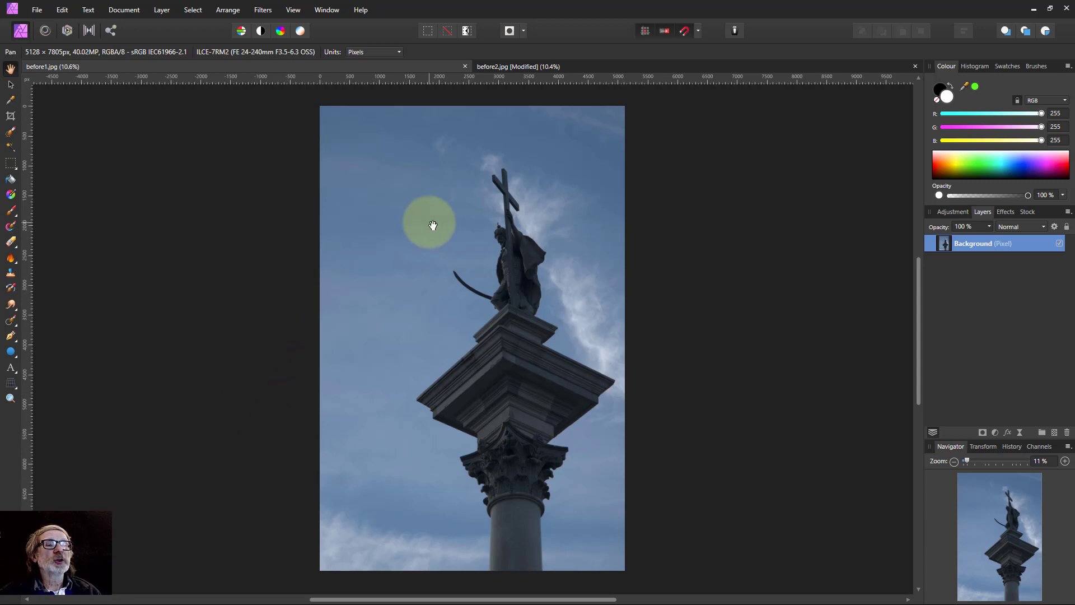
# Step: Switch to the before2.jpg document showing the hooded seated statue on the bridge
pyautogui.click(562, 66)
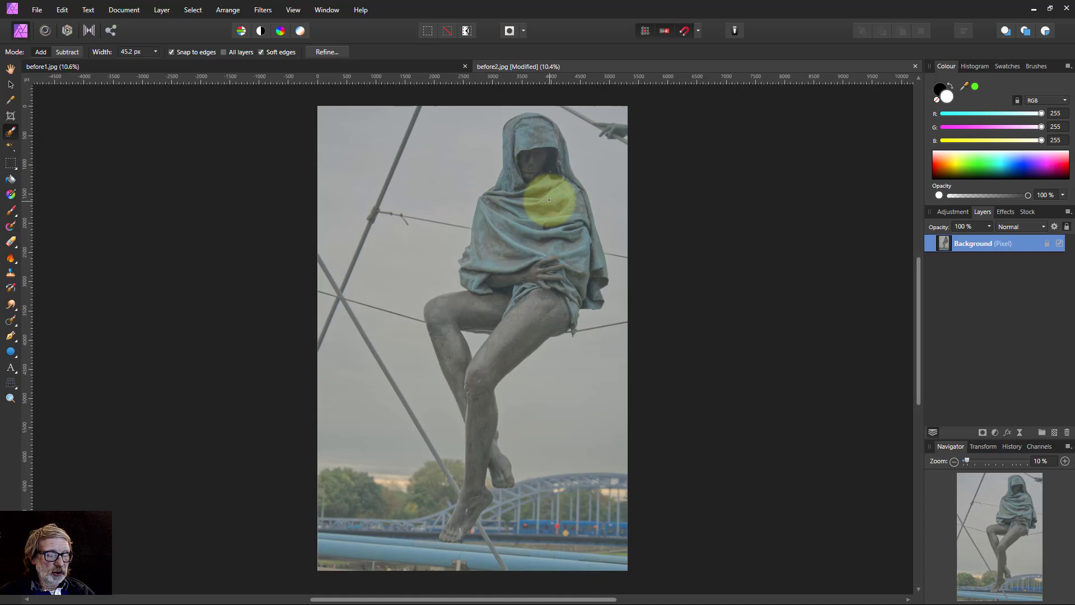
# Step: Widen the Selection Brush and paint a selection over the entire hooded statue
pyautogui.press(']')
pyautogui.press(']')
pyautogui.press(']')
pyautogui.press(']')
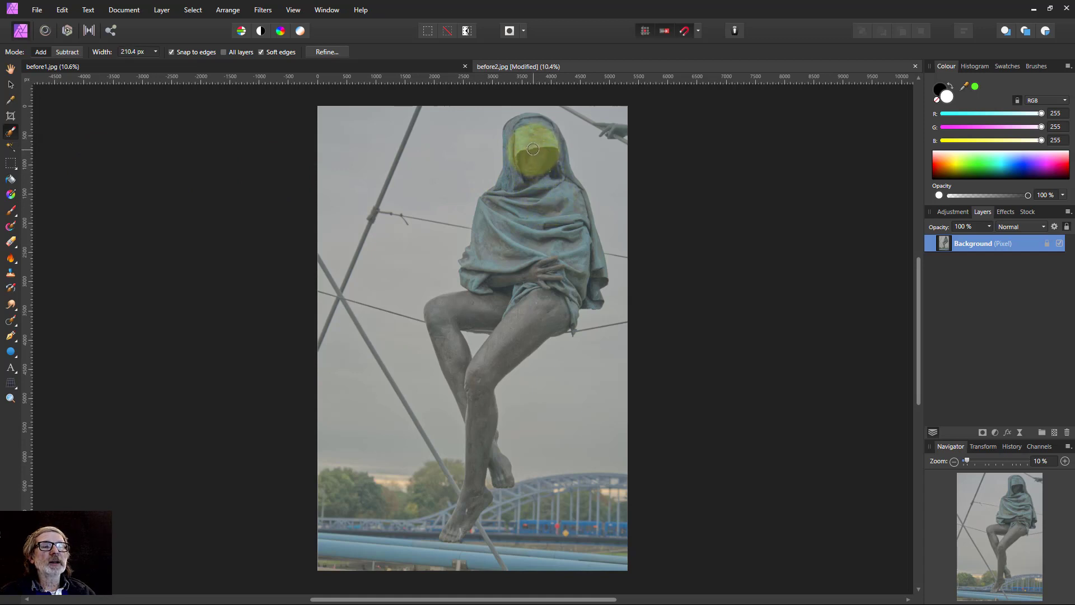
pyautogui.press(']')
pyautogui.press(']')
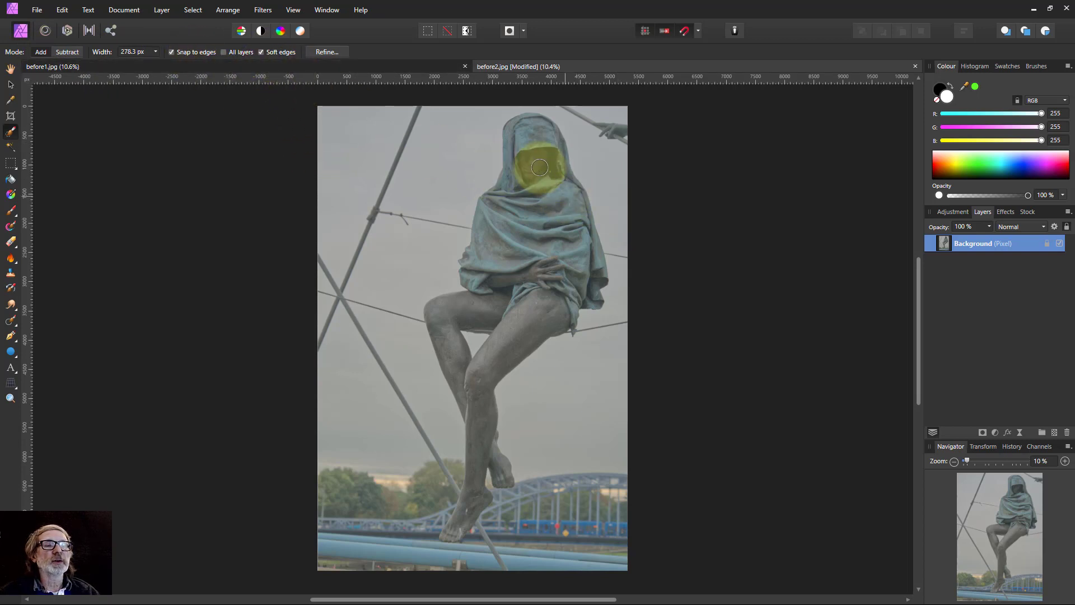
pyautogui.moveTo(555, 235)
pyautogui.mouseDown()
pyautogui.moveTo(551, 280)
pyautogui.moveTo(569, 279)
pyautogui.moveTo(546, 280)
pyautogui.moveTo(534, 316)
pyautogui.moveTo(520, 240)
pyautogui.moveTo(507, 295)
pyautogui.moveTo(456, 309)
pyautogui.moveTo(450, 334)
pyautogui.moveTo(481, 414)
pyautogui.moveTo(492, 367)
pyautogui.moveTo(482, 496)
pyautogui.moveTo(460, 522)
pyautogui.moveTo(450, 566)
pyautogui.moveTo(443, 498)
pyautogui.moveTo(421, 537)
pyautogui.moveTo(432, 549)
pyautogui.moveTo(483, 544)
pyautogui.moveTo(575, 338)
pyautogui.mouseUp()
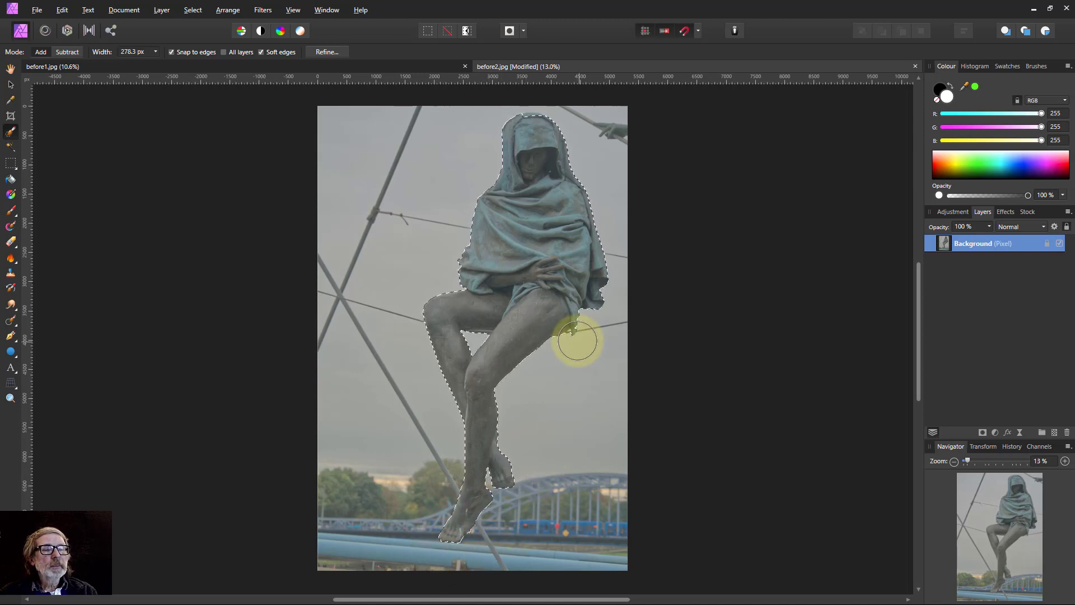
# Step: Zoom in and subtract the stray cable beside the draped cloth from the selection
pyautogui.scroll(5, 577, 340)
pyautogui.moveTo(522, 284)
pyautogui.mouseDown()
pyautogui.moveTo(513, 298)
pyautogui.moveTo(512, 285)
pyautogui.mouseUp()
pyautogui.press('[')
pyautogui.press('[')
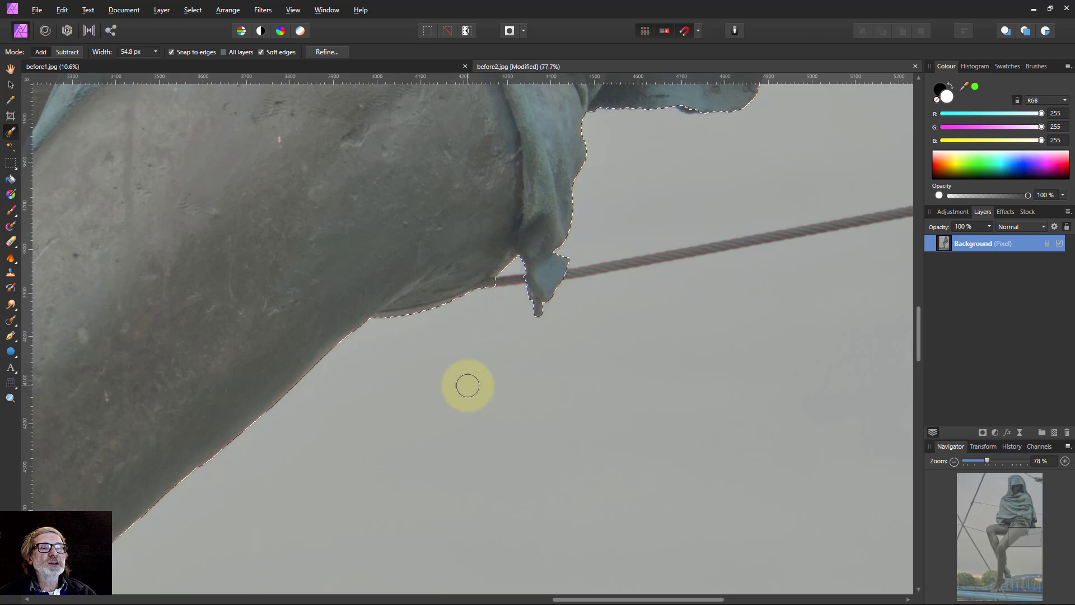
pyautogui.hotkey('ctrl', '0')
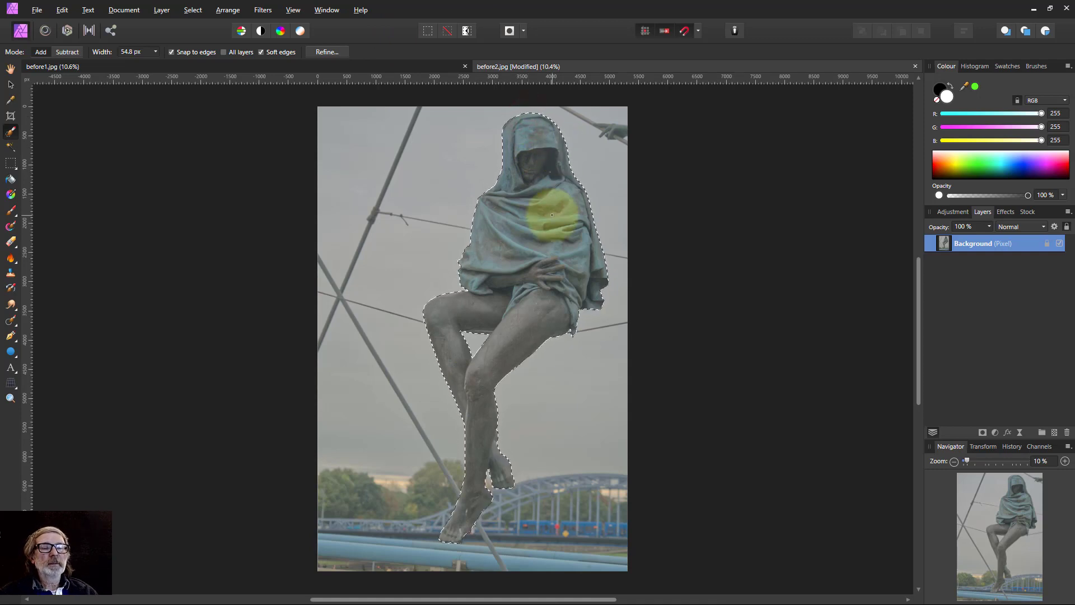
# Step: Refine the statue selection and output it as a new layer, cut out on transparency
pyautogui.click(326, 51)
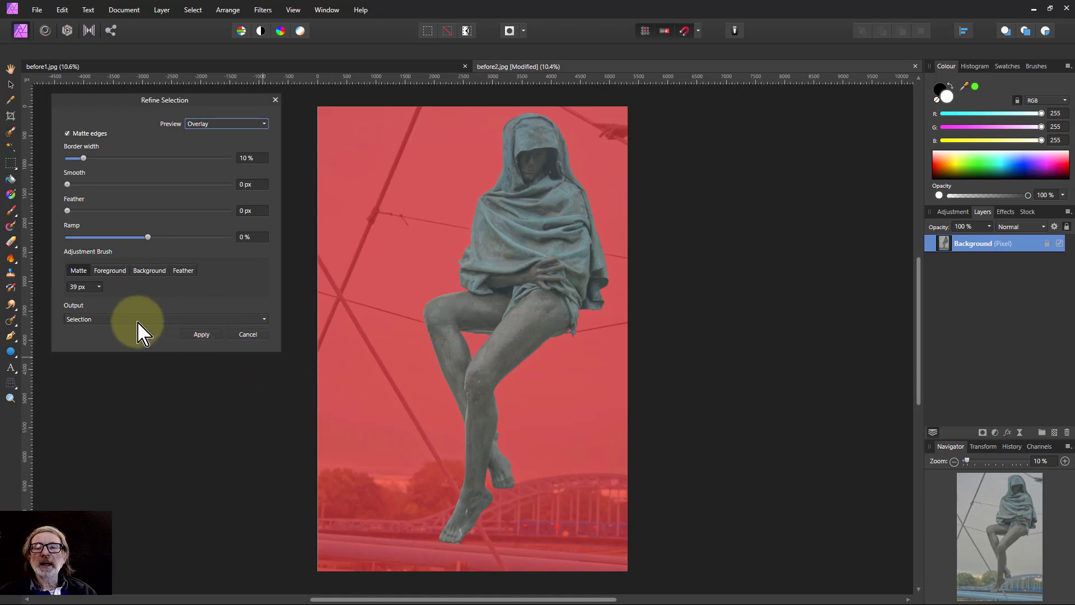
pyautogui.click(78, 320)
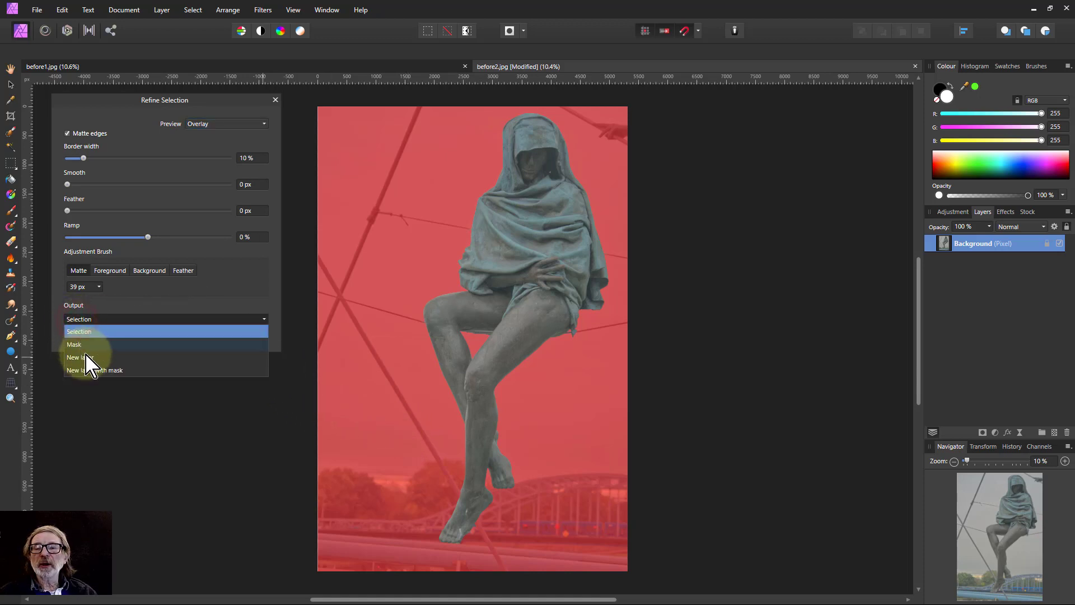
pyautogui.click(87, 359)
pyautogui.click(201, 335)
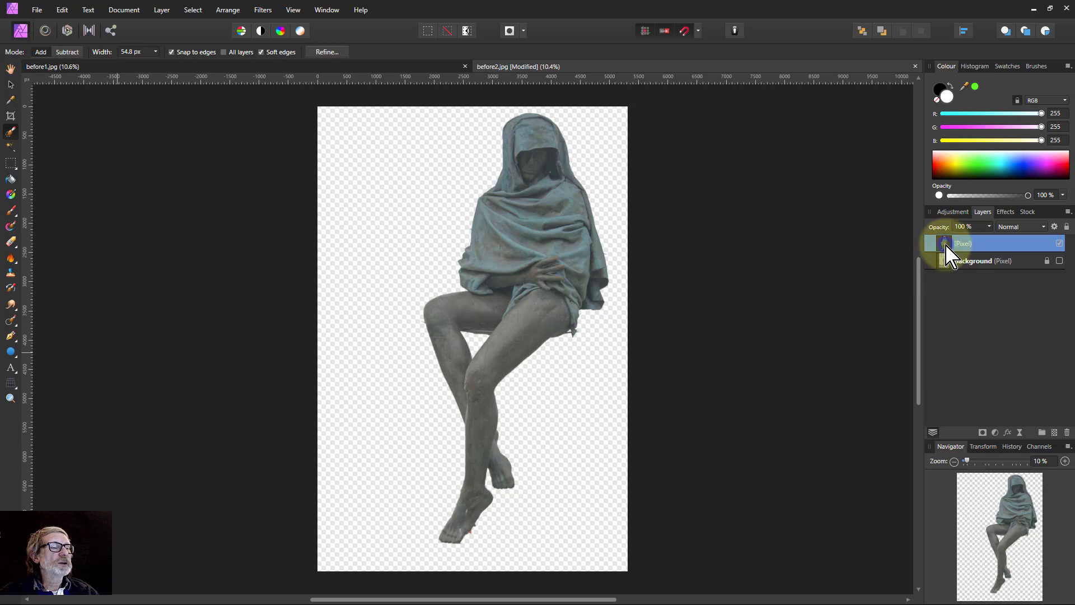
# Step: Copy the cut-out statue Pixel layer and paste it into before1.jpg
pyautogui.rightClick(947, 253)
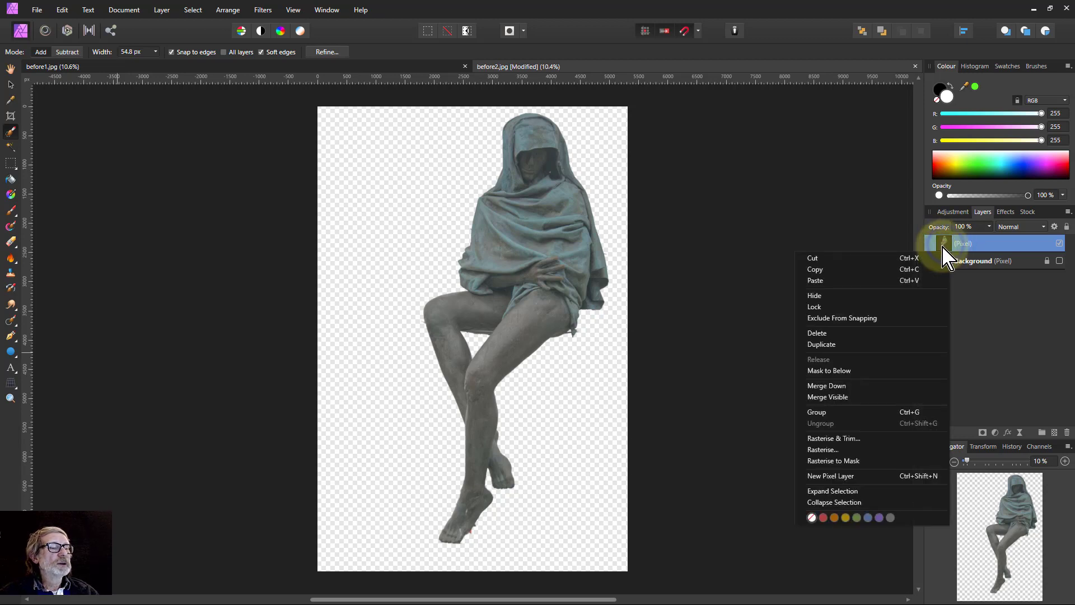
pyautogui.click(861, 271)
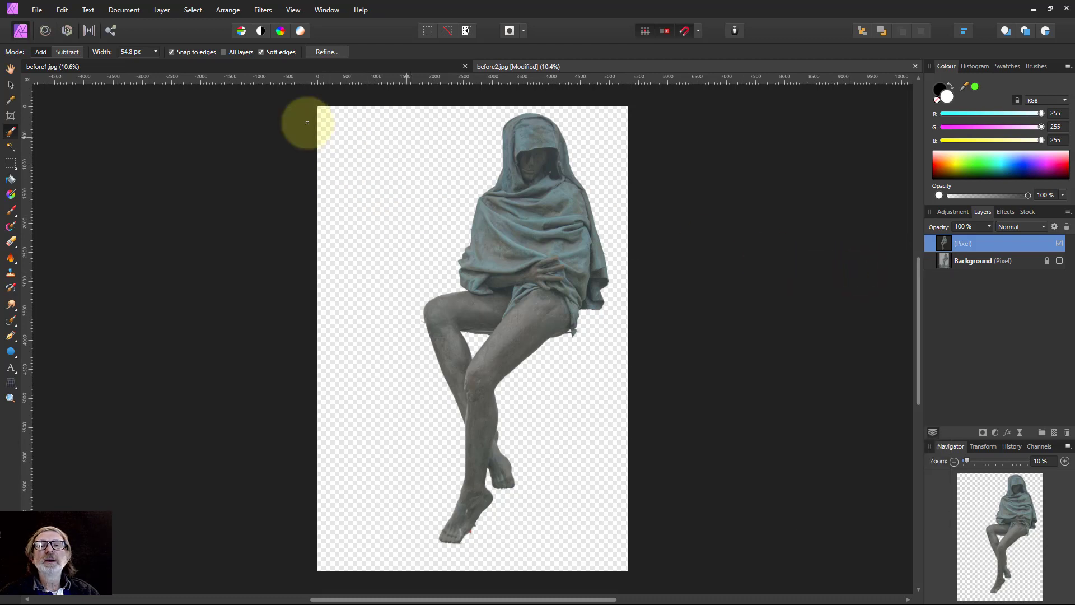
pyautogui.click(244, 68)
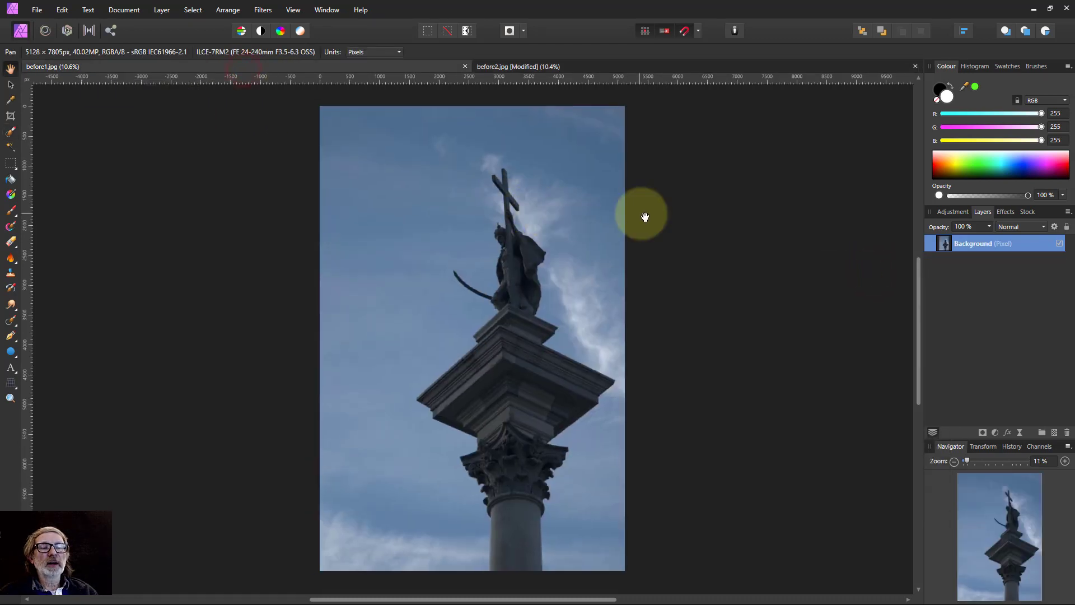
pyautogui.hotkey('ctrl', 'v')
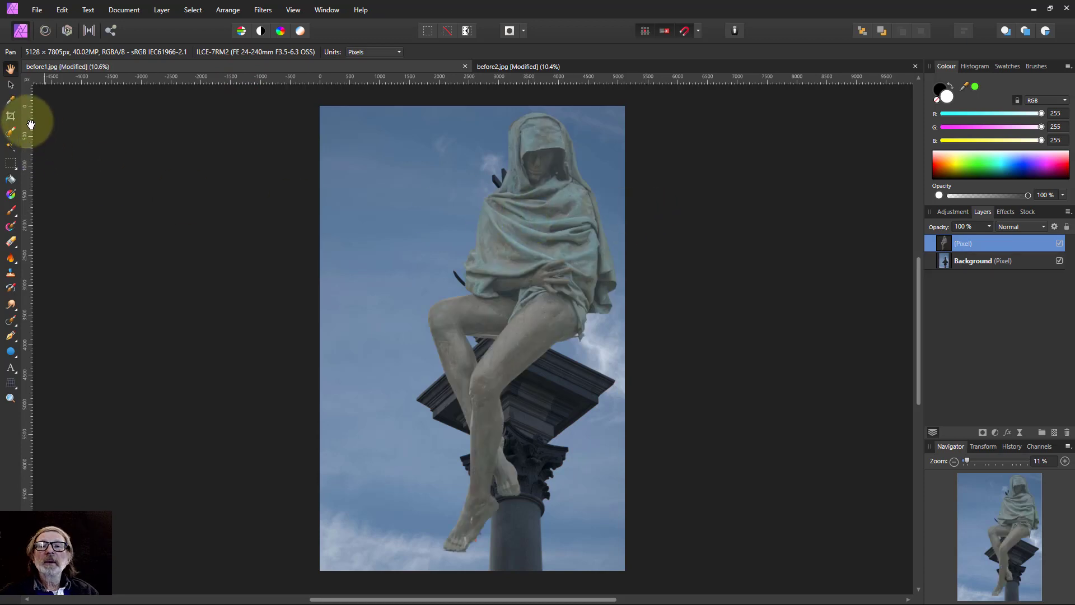
# Step: Scale the pasted statue down with the Move Tool and seat it on the ledge's left corner
pyautogui.click(10, 85)
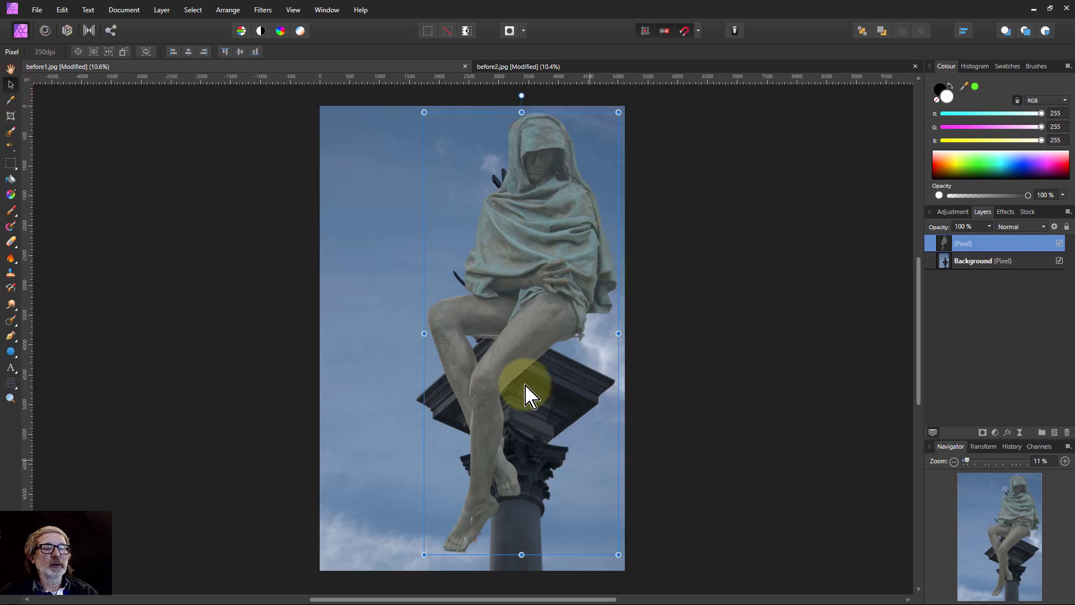
pyautogui.moveTo(424, 113); pyautogui.dragTo(425, 392)
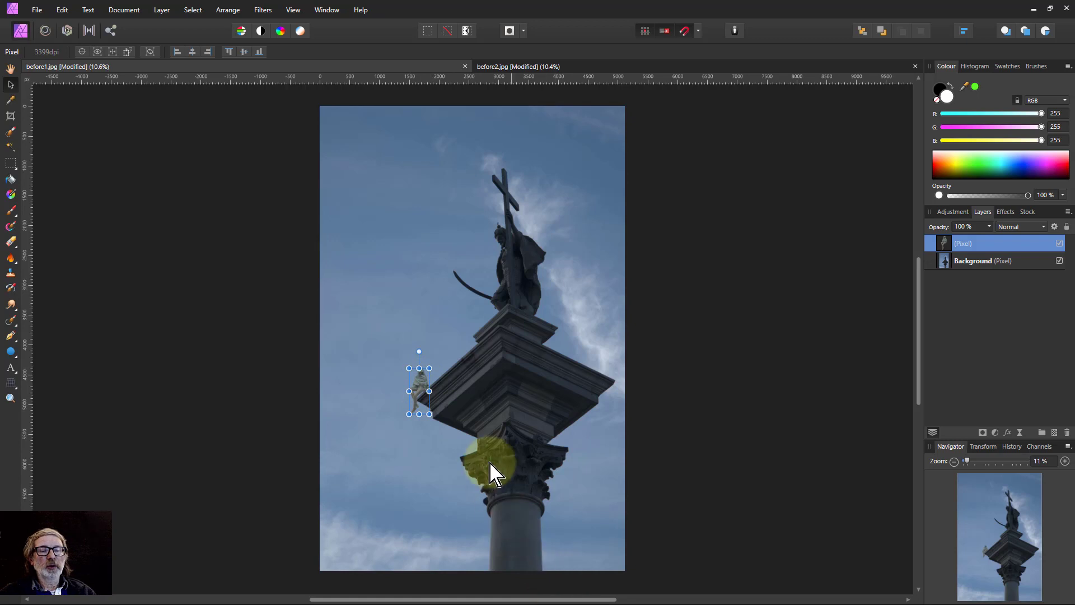
pyautogui.scroll(8, 456, 420)
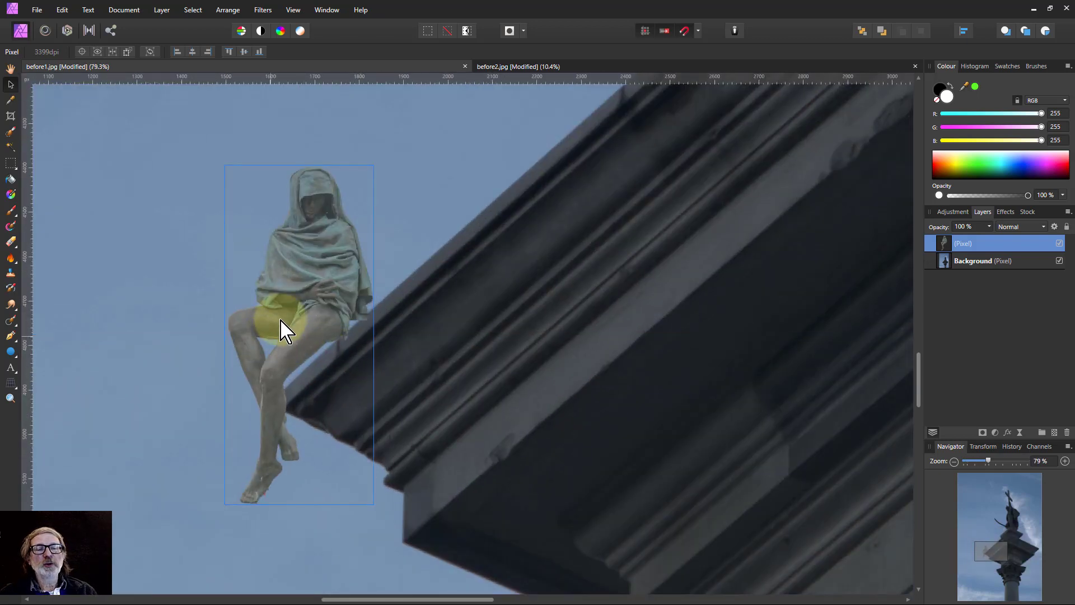
pyautogui.moveTo(300, 262); pyautogui.dragTo(298, 271)
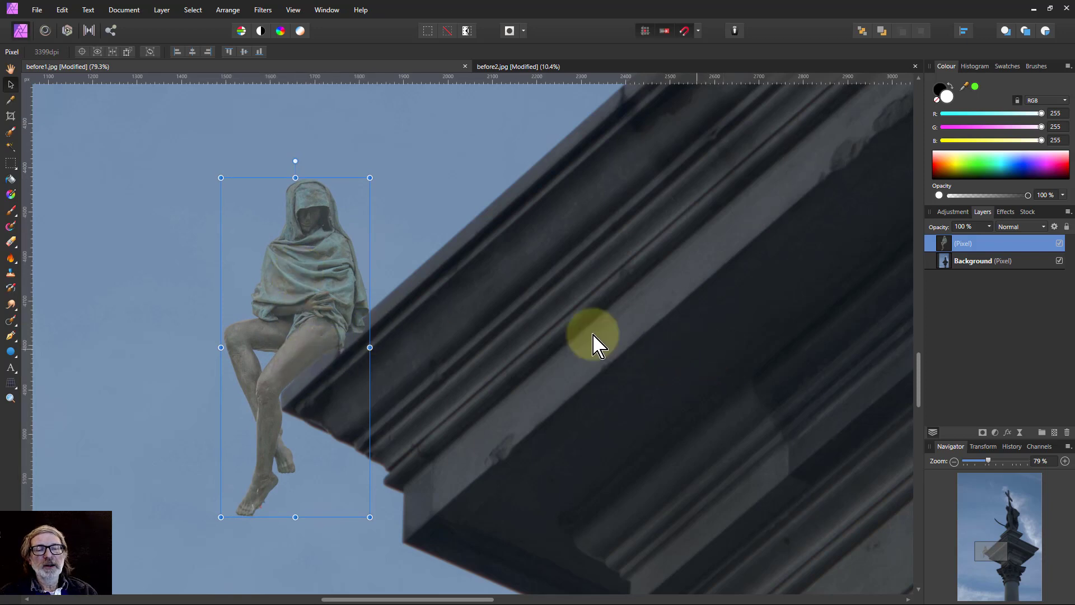
# Step: Fit the image to the window and select the Background layer for adjusting
pyautogui.hotkey('ctrl', '0')
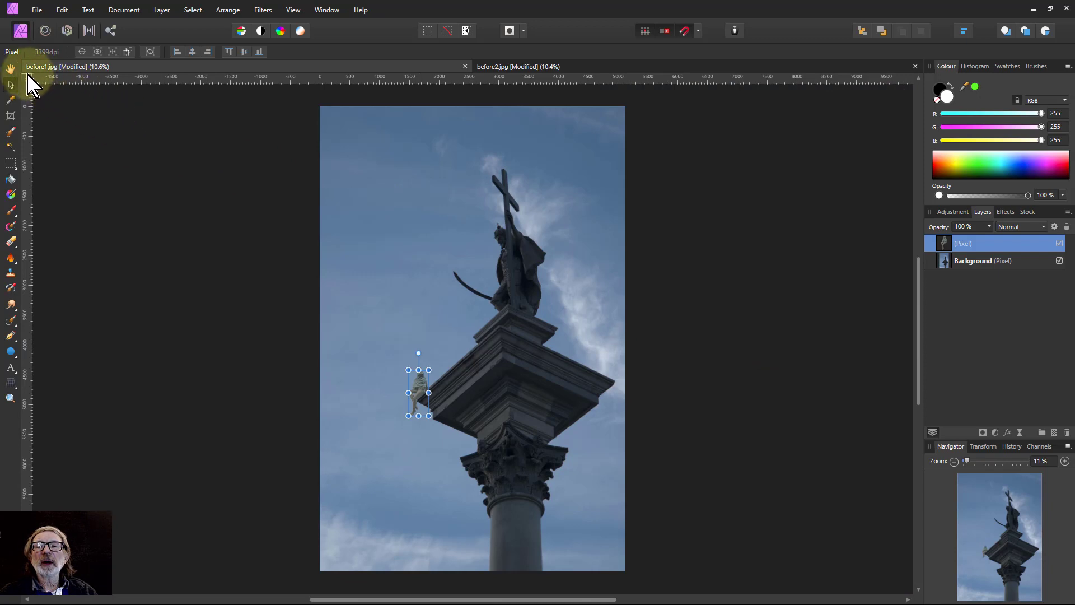
pyautogui.press('h')
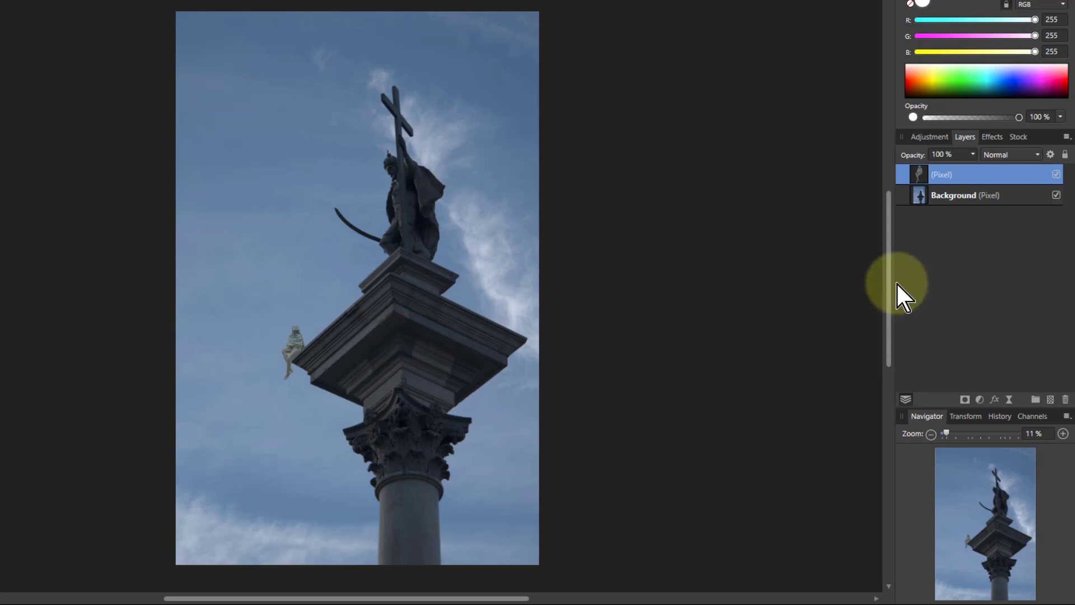
pyautogui.click(911, 190)
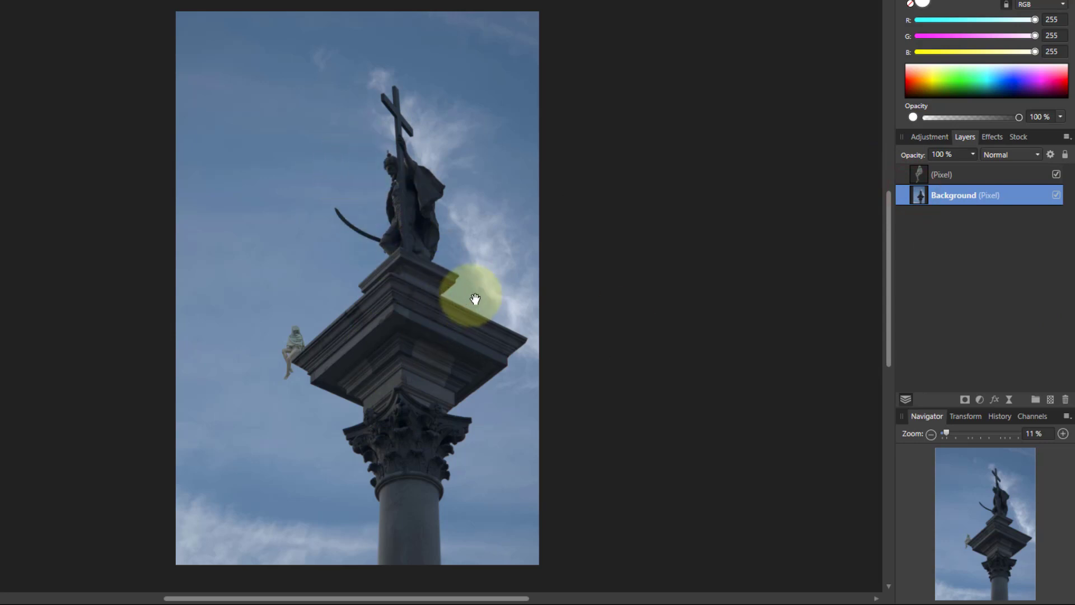
# Step: Add a Shadows / Highlights adjustment to the Background with shadows raised to 102%
pyautogui.click(979, 400)
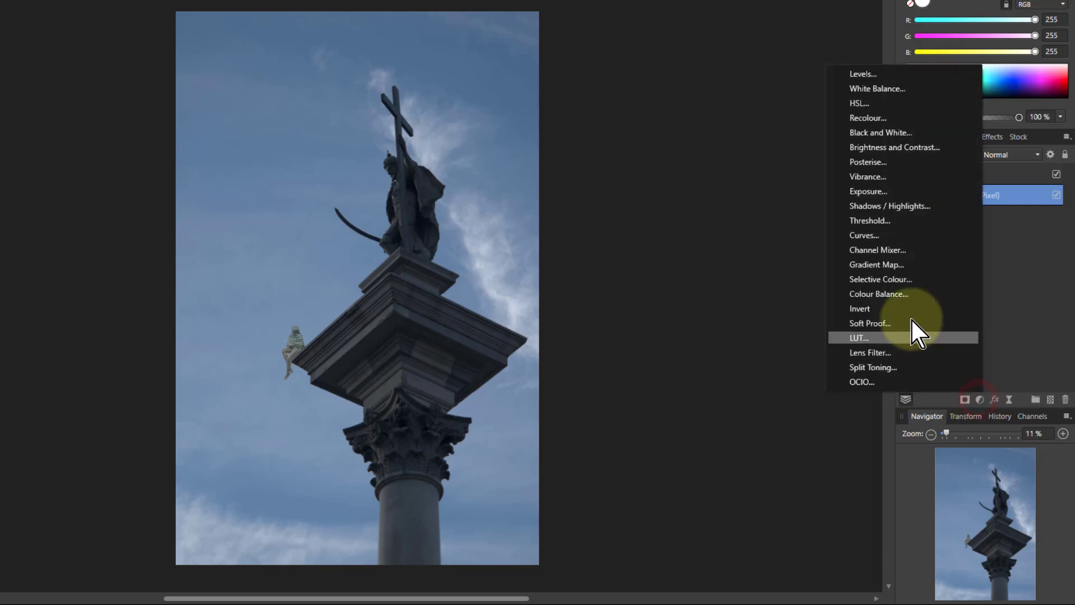
pyautogui.click(910, 205)
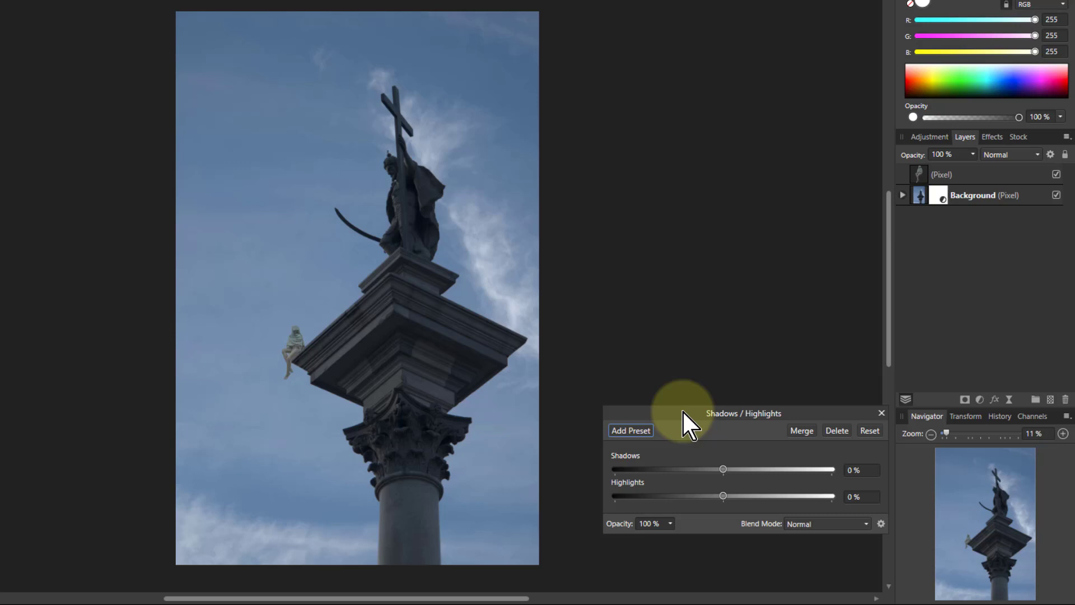
pyautogui.moveTo(684, 415); pyautogui.dragTo(649, 366)
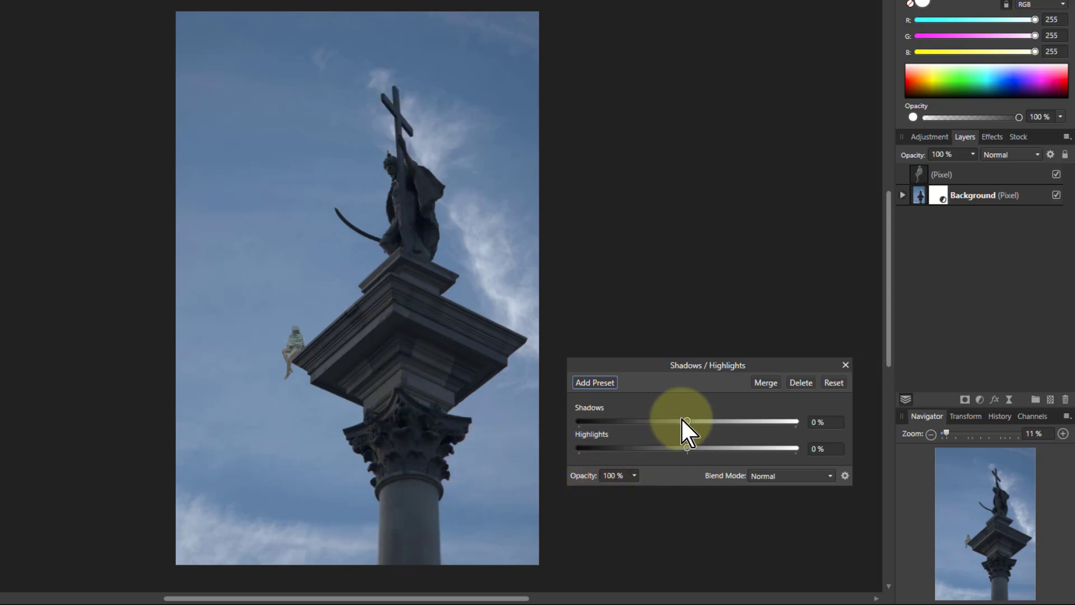
pyautogui.moveTo(687, 422); pyautogui.dragTo(745, 437)
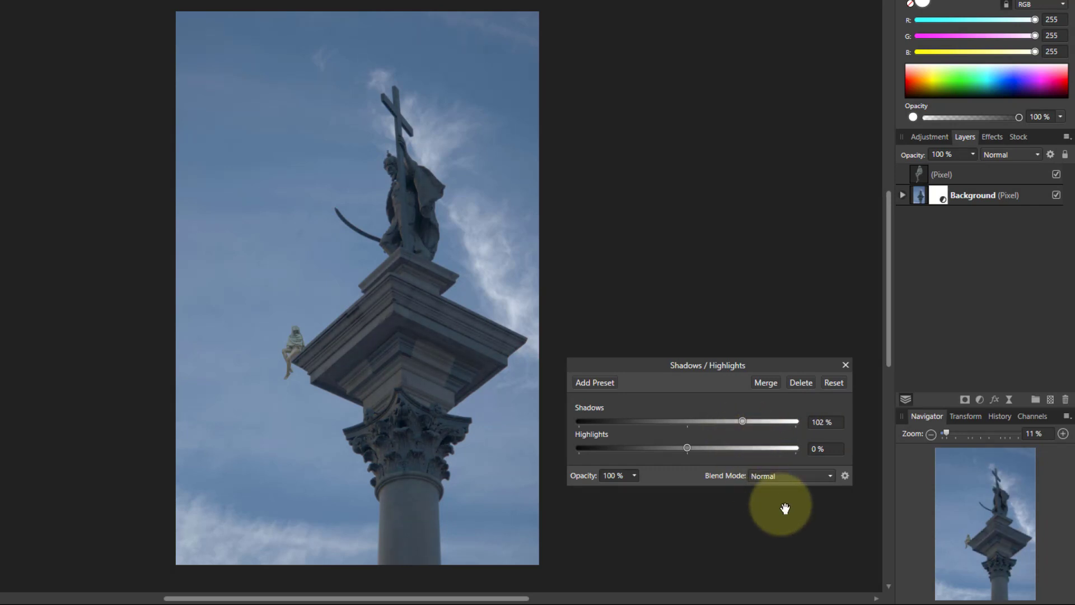
# Step: Close the adjustment, expand the Background layer, and confirm adjustments are added as child layers
pyautogui.click(846, 364)
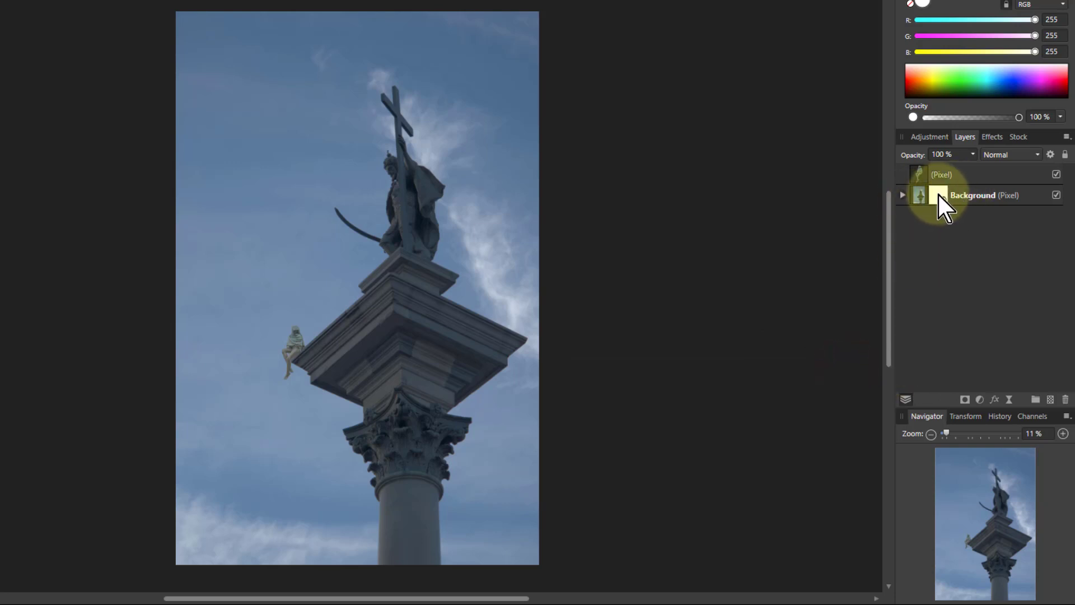
pyautogui.click(902, 195)
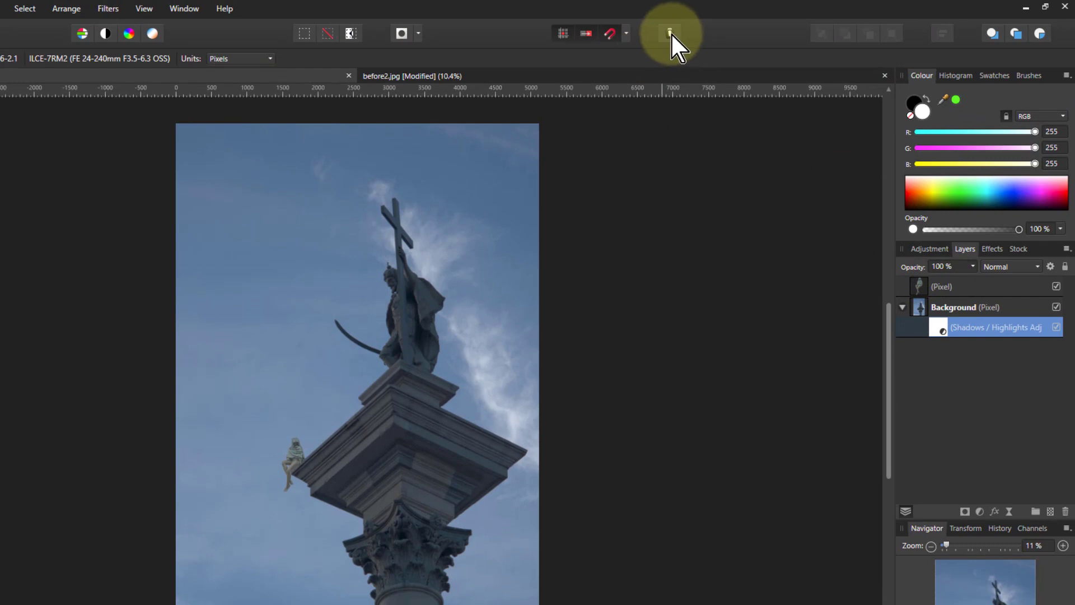
pyautogui.click(671, 34)
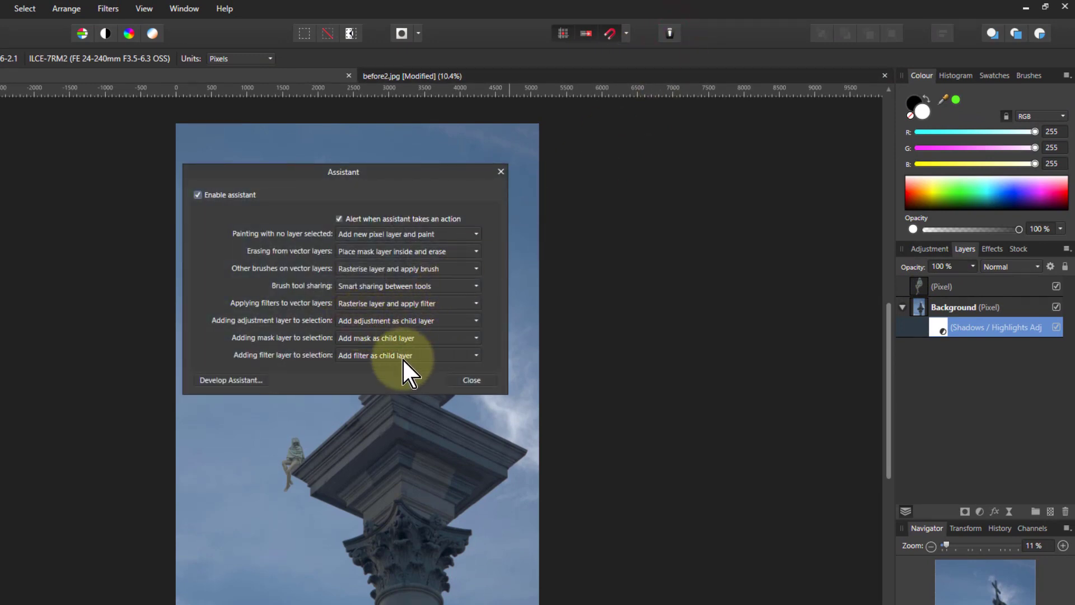
pyautogui.click(500, 171)
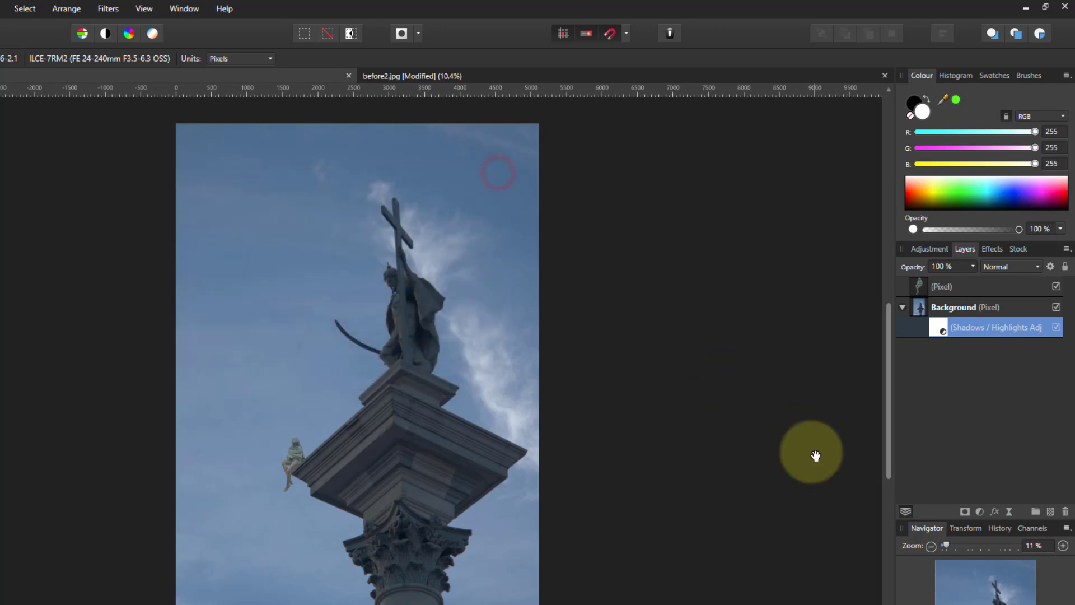
# Step: Give the statue layer a nested Curves adjustment with the midpoint pulled down to darken it
pyautogui.click(920, 281)
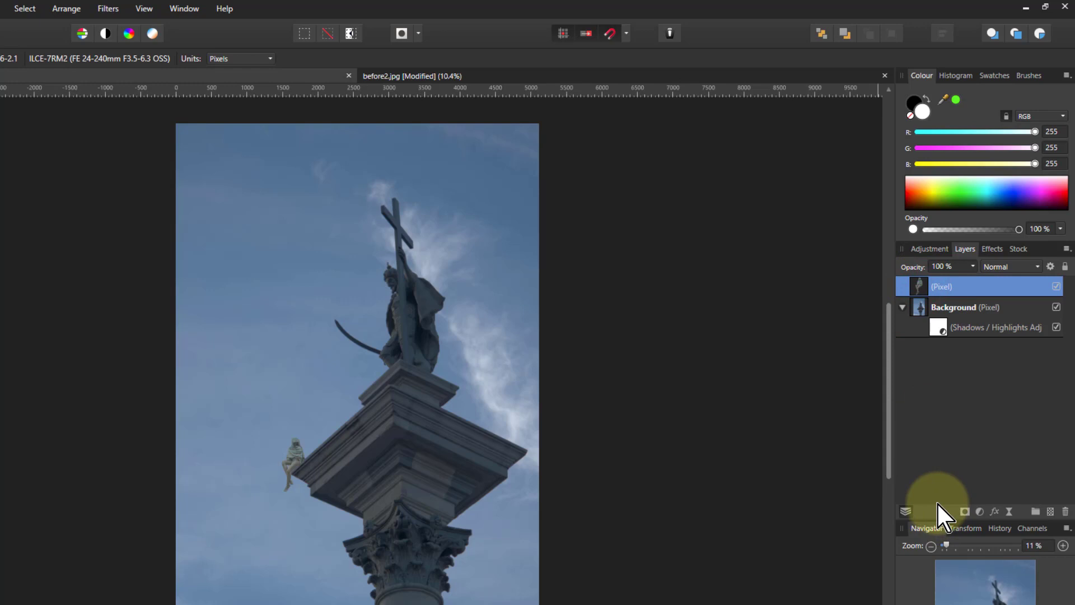
pyautogui.click(979, 511)
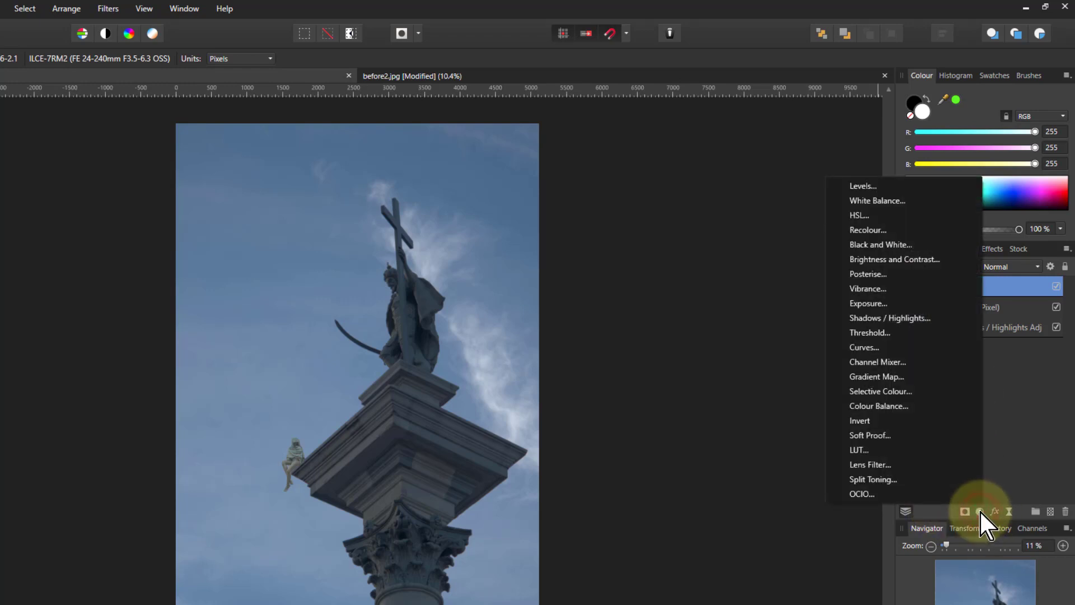
pyautogui.click(867, 349)
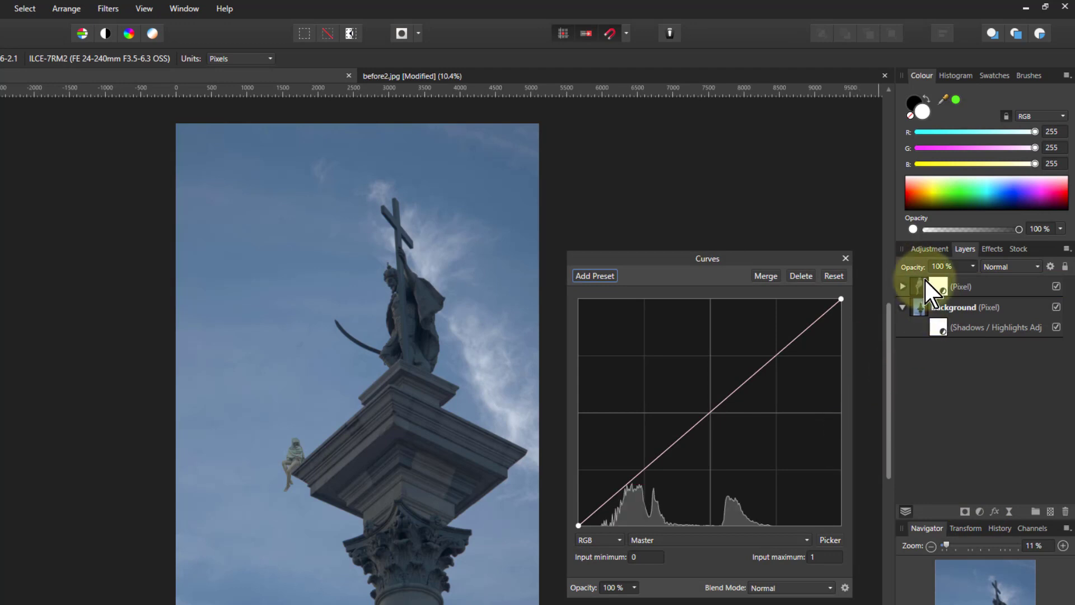
pyautogui.click(902, 286)
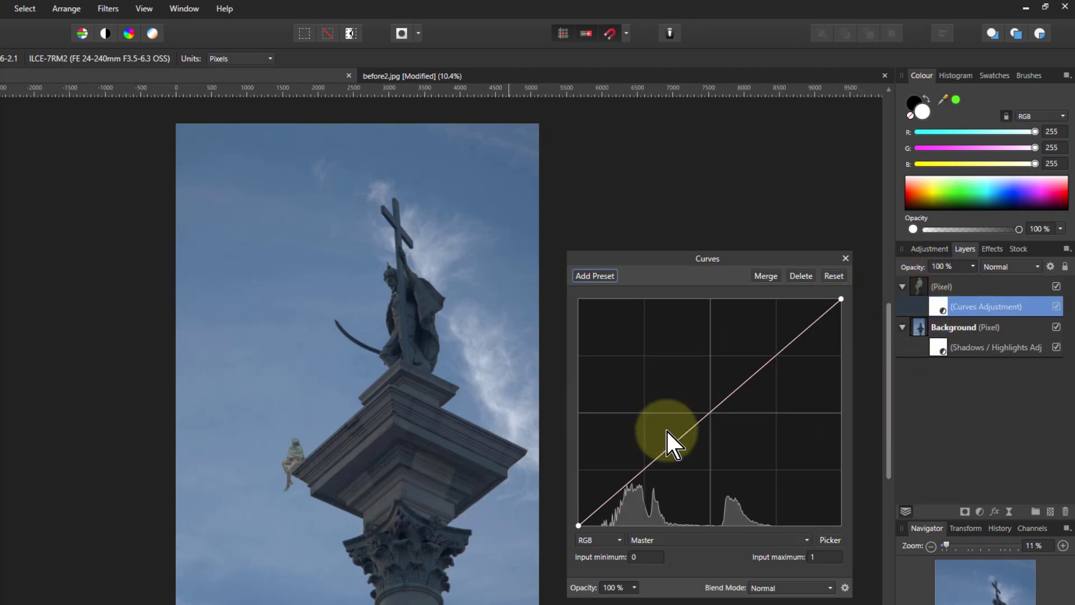
pyautogui.click(710, 414)
pyautogui.moveTo(711, 414); pyautogui.dragTo(737, 429)
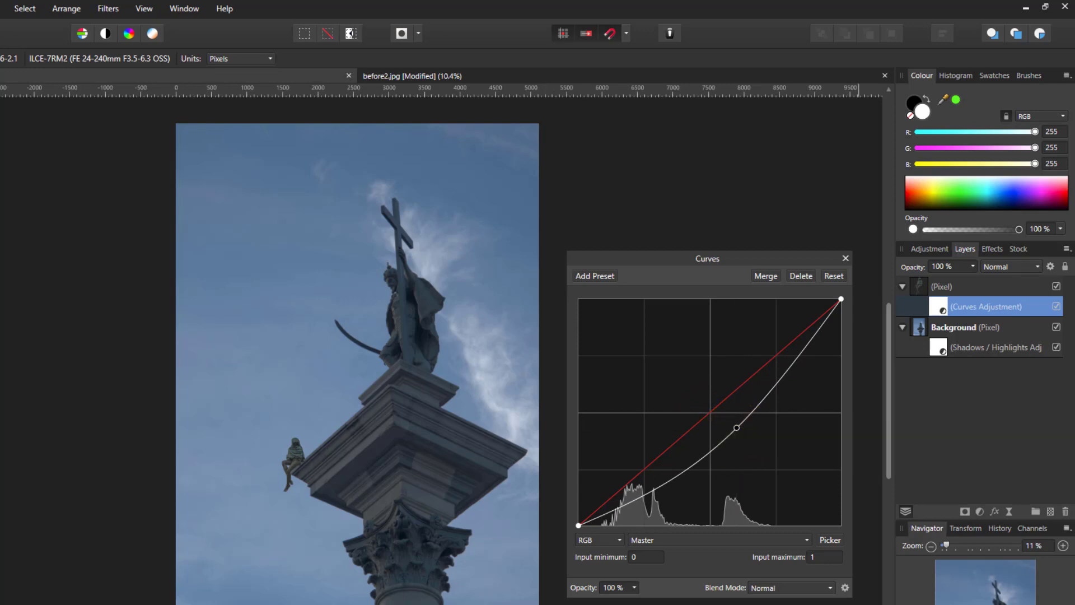
pyautogui.click(845, 258)
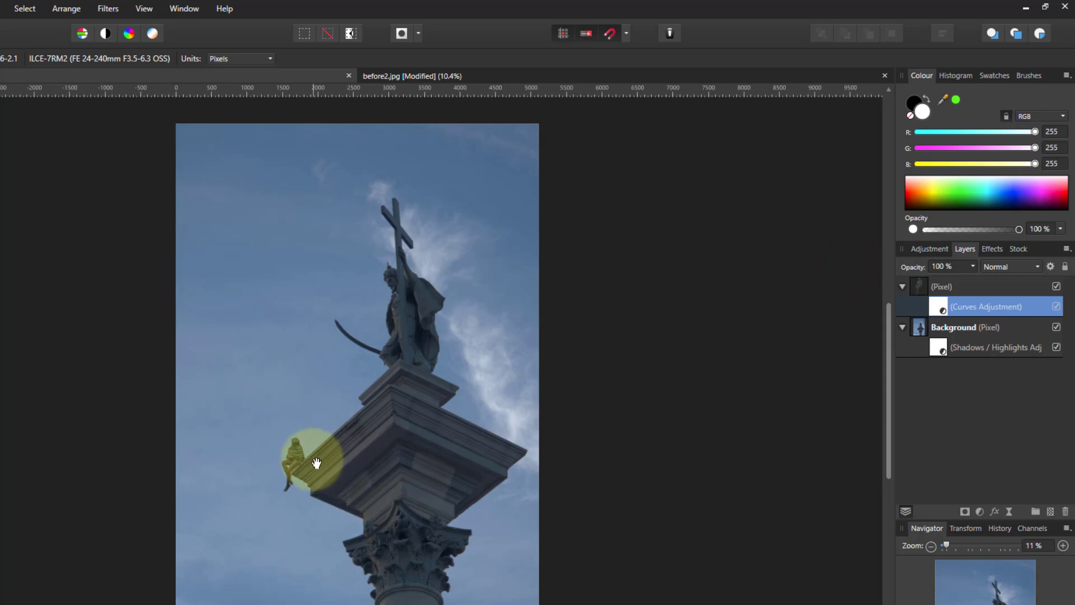
# Step: Zoom in on the statue and add a mask to its pixel layer above the Curves adjustment
pyautogui.scroll(4, 293, 455)
pyautogui.scroll(6, 299, 458)
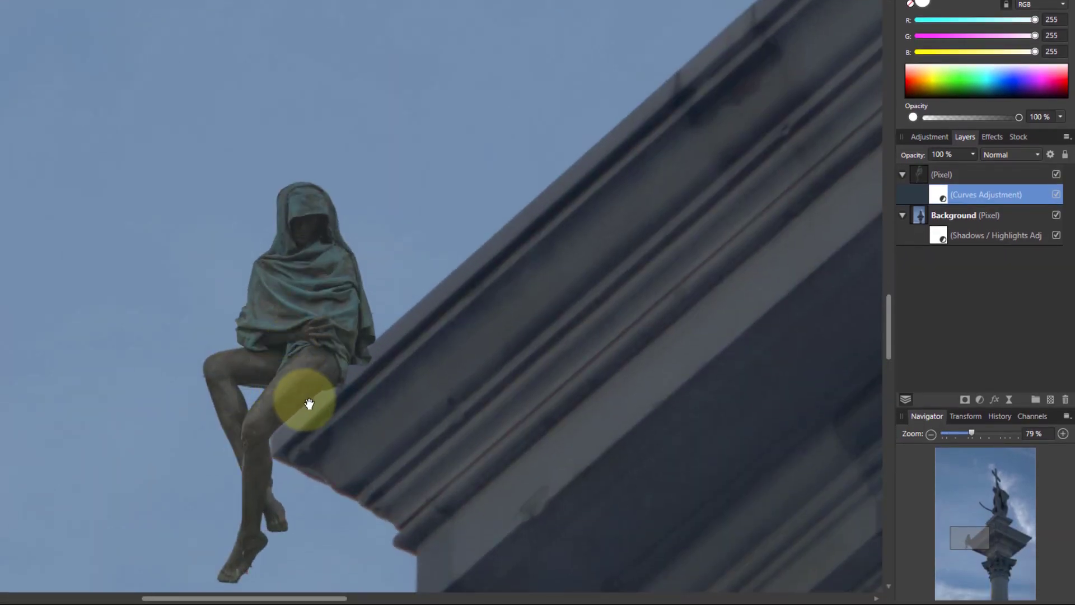
pyautogui.scroll(-3, 311, 388)
pyautogui.scroll(2, 292, 318)
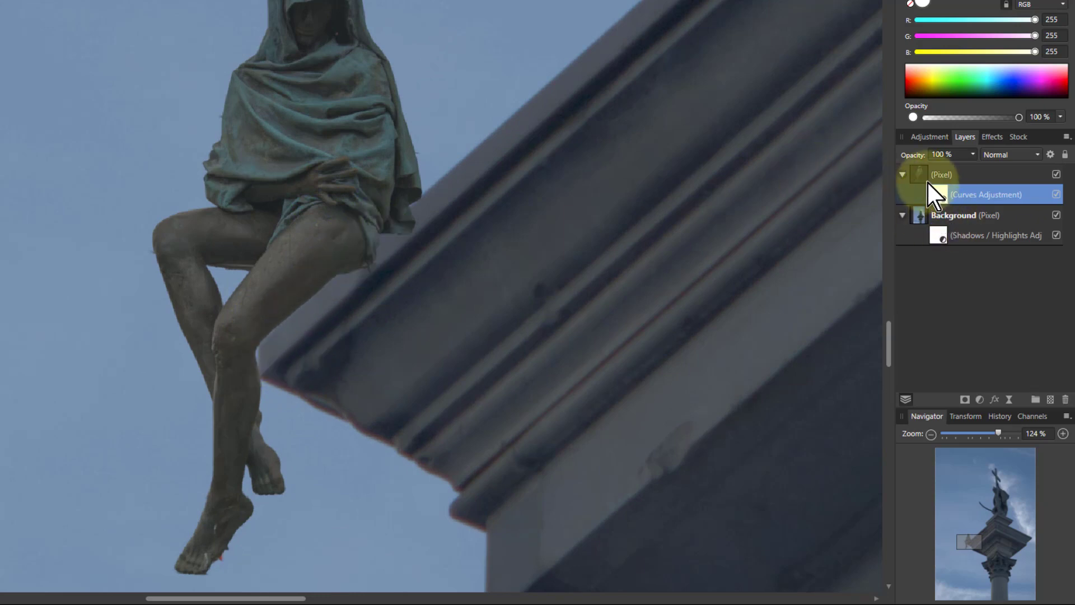
pyautogui.moveTo(940, 195); pyautogui.dragTo(942, 197)
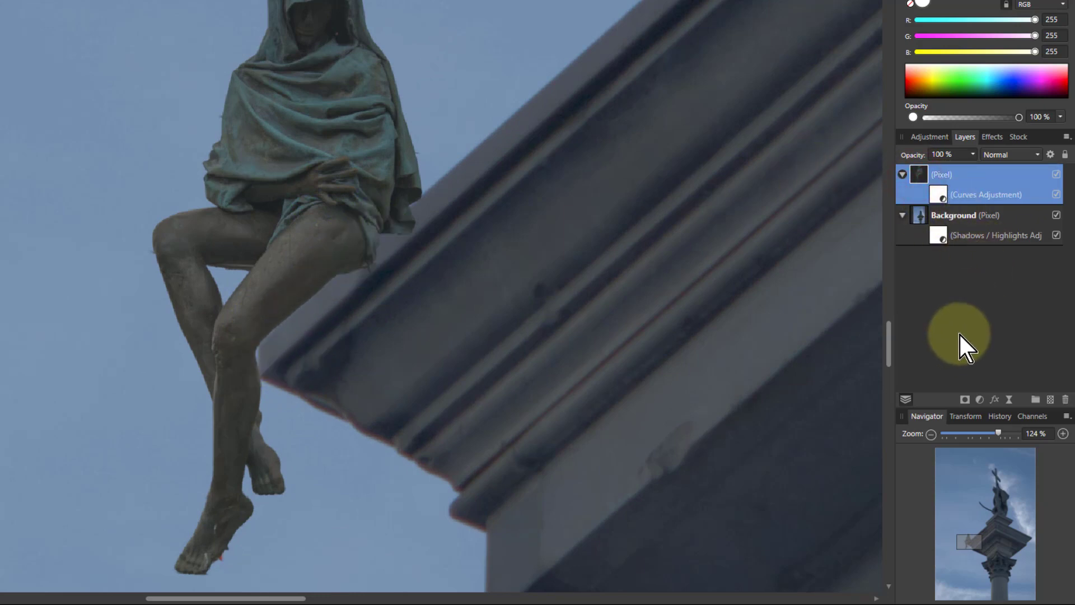
pyautogui.click(964, 400)
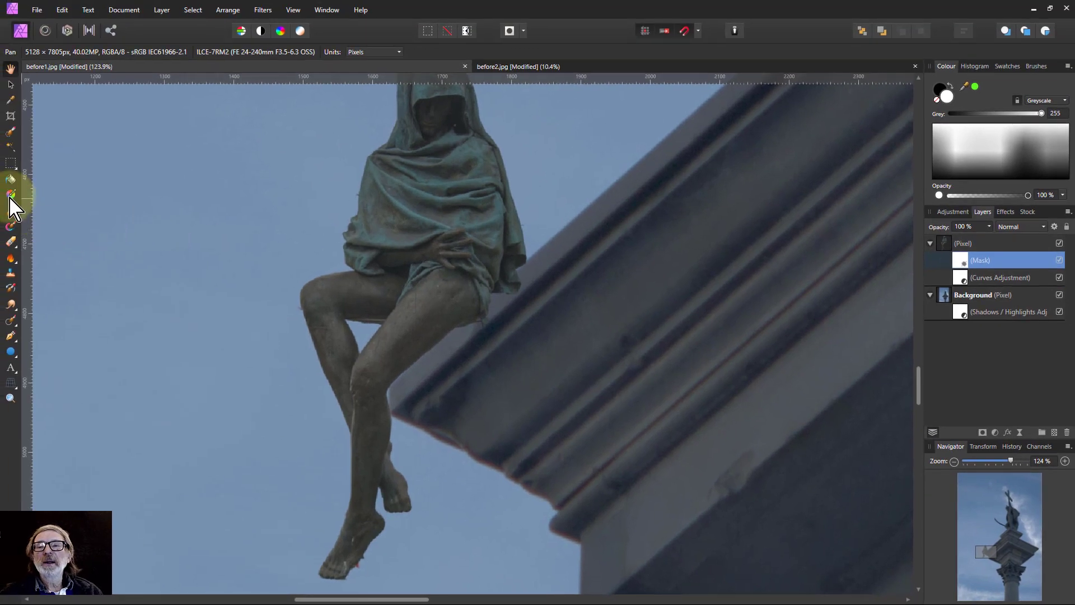
# Step: Paint black on the statue's mask along the knee so the ledge shows through
pyautogui.click(11, 212)
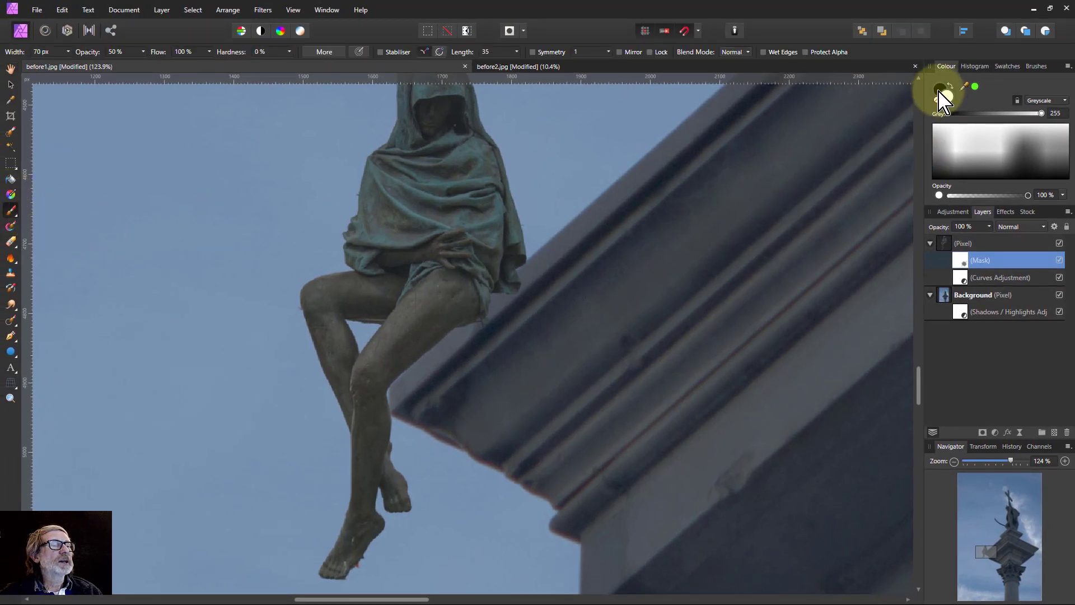
pyautogui.click(950, 86)
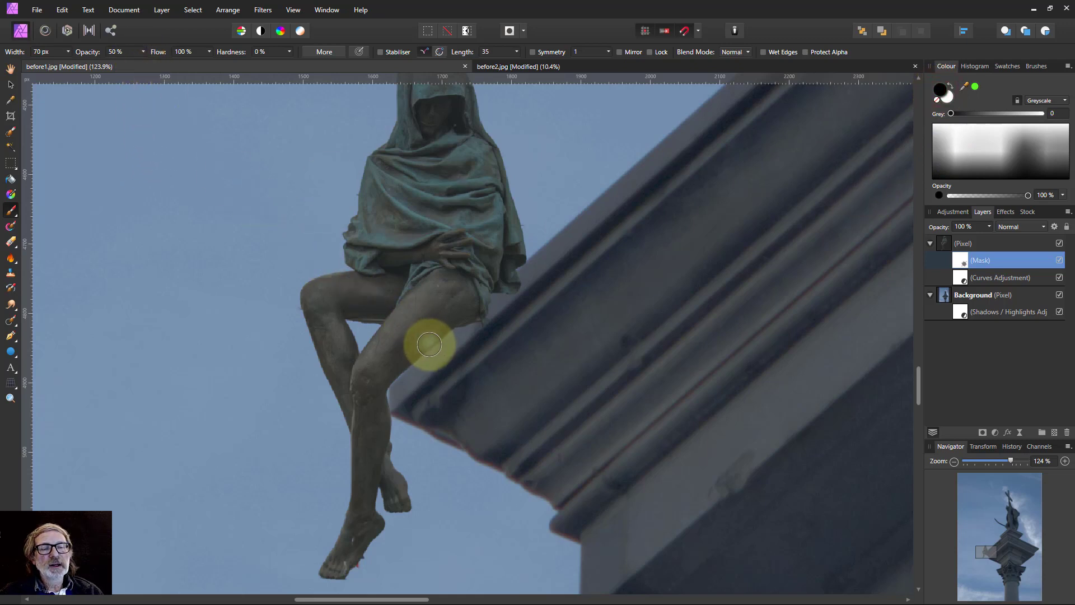
pyautogui.moveTo(402, 372)
pyautogui.mouseDown()
pyautogui.moveTo(427, 351)
pyautogui.moveTo(400, 370)
pyautogui.moveTo(391, 401)
pyautogui.moveTo(505, 295)
pyautogui.moveTo(475, 328)
pyautogui.moveTo(476, 344)
pyautogui.moveTo(492, 308)
pyautogui.moveTo(398, 391)
pyautogui.mouseUp()
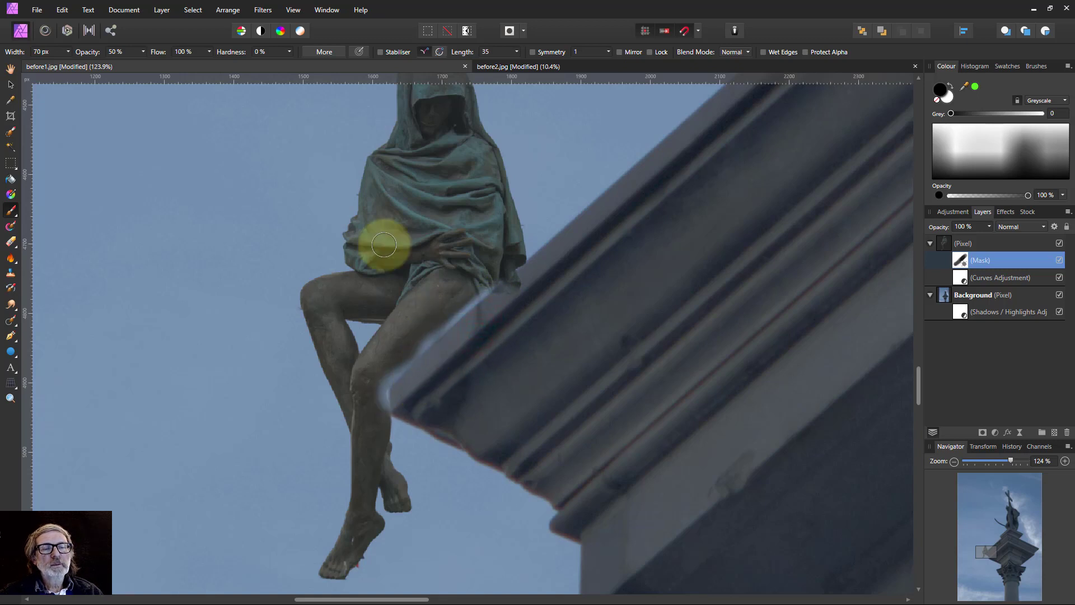
pyautogui.click(10, 84)
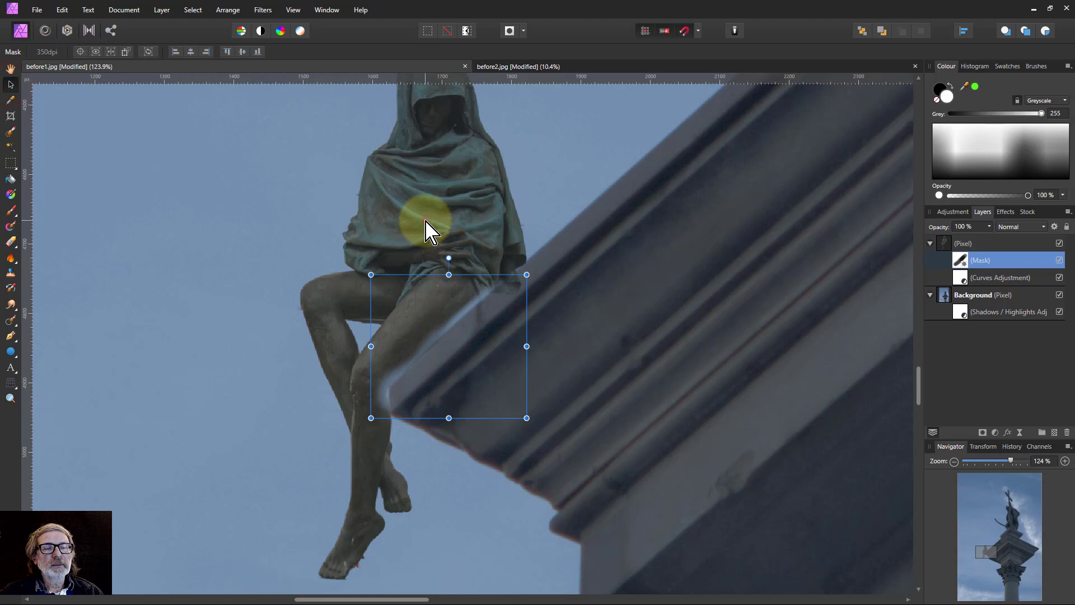
# Step: Nudge the statue slightly onto the ledge and add a new pixel layer for the shadow
pyautogui.click(422, 224)
pyautogui.moveTo(419, 221); pyautogui.dragTo(428, 214)
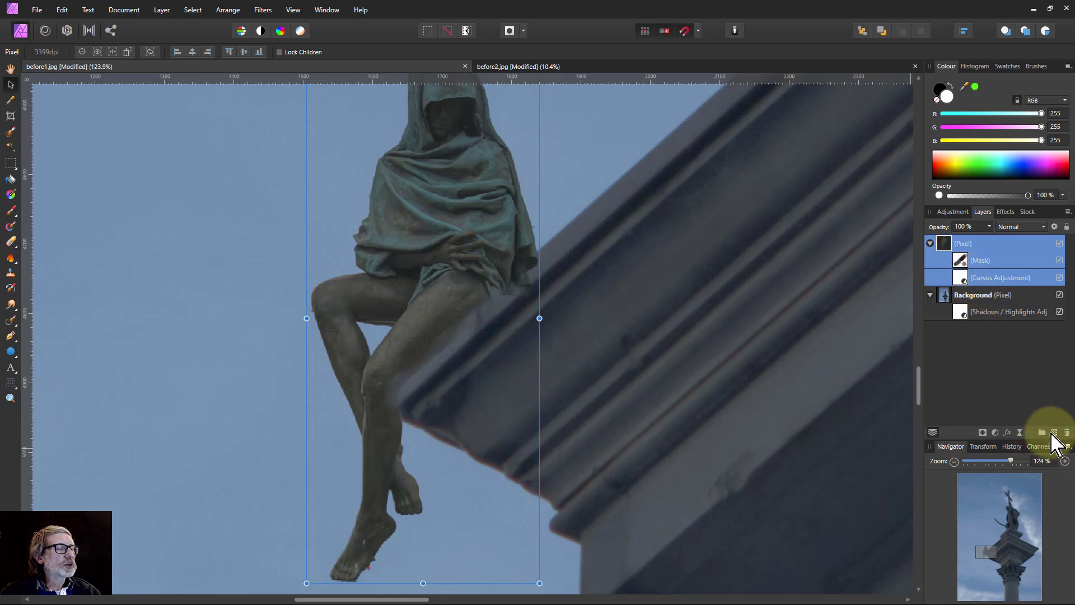
pyautogui.click(1055, 433)
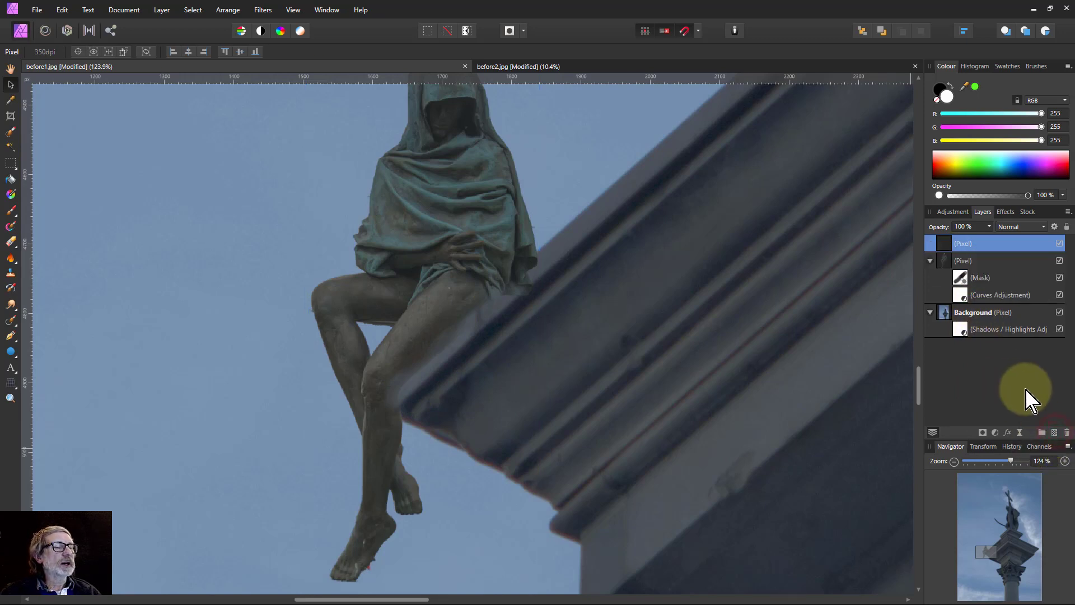
# Step: Paint a soft shadow along the leg and ledge with a 28% opacity brush
pyautogui.click(11, 211)
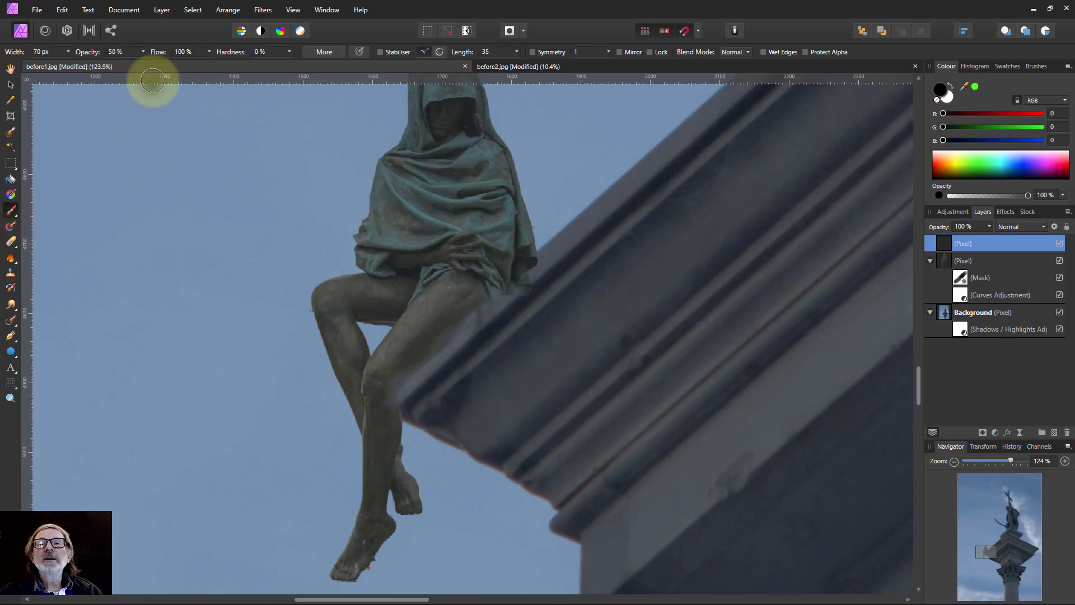
pyautogui.click(144, 52)
pyautogui.moveTo(146, 65); pyautogui.dragTo(129, 68)
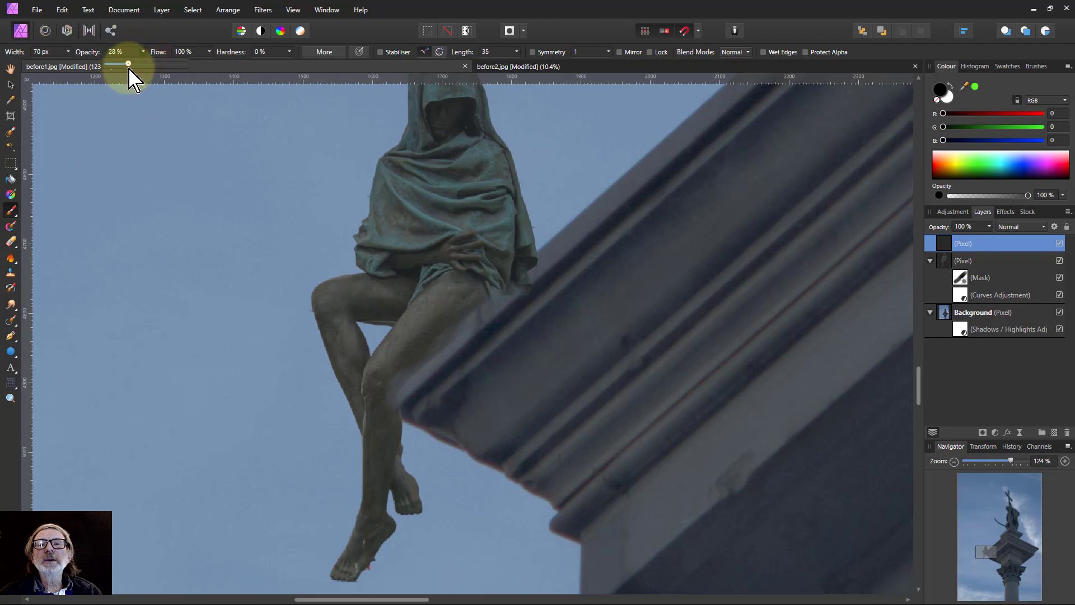
pyautogui.click(506, 297)
pyautogui.moveTo(468, 329); pyautogui.dragTo(403, 380)
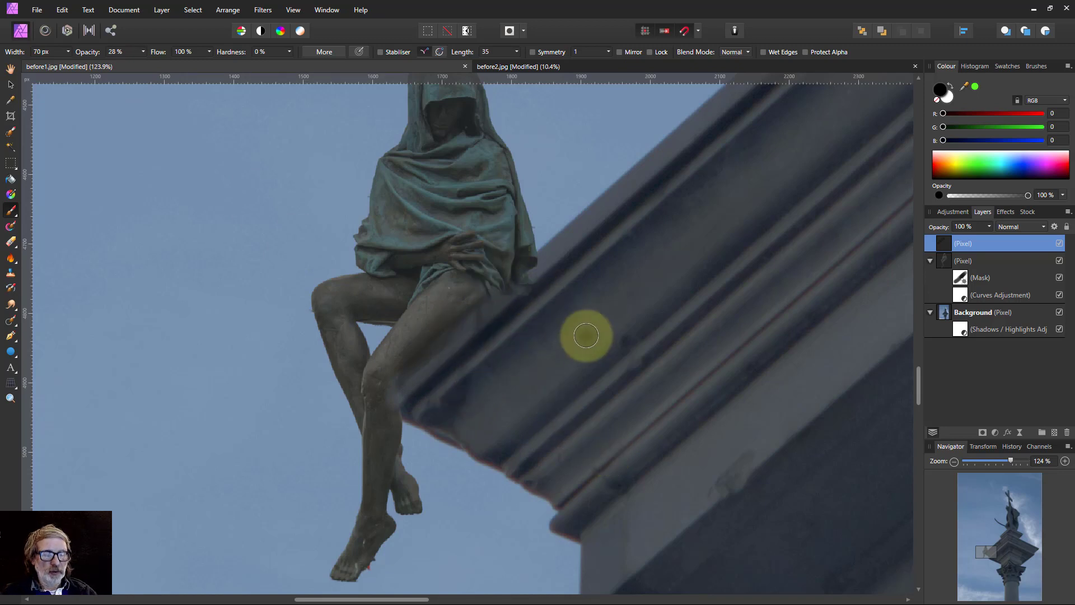
pyautogui.hotkey('ctrl', '0')
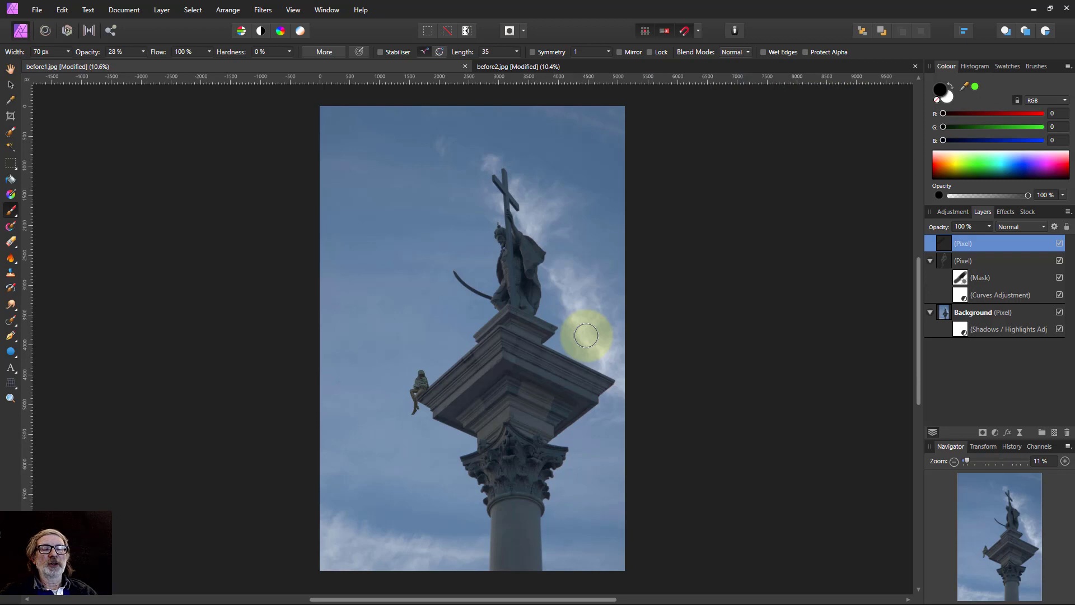